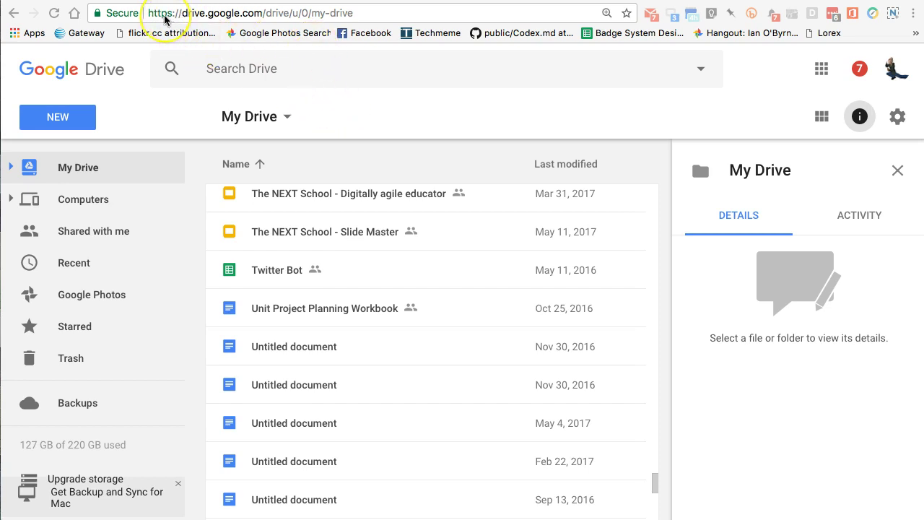
- Check the signed-in account, then start a new blank Google Sheets spreadsheet from Drive's New menu
left_click(292, 16)
left_click(338, 114)
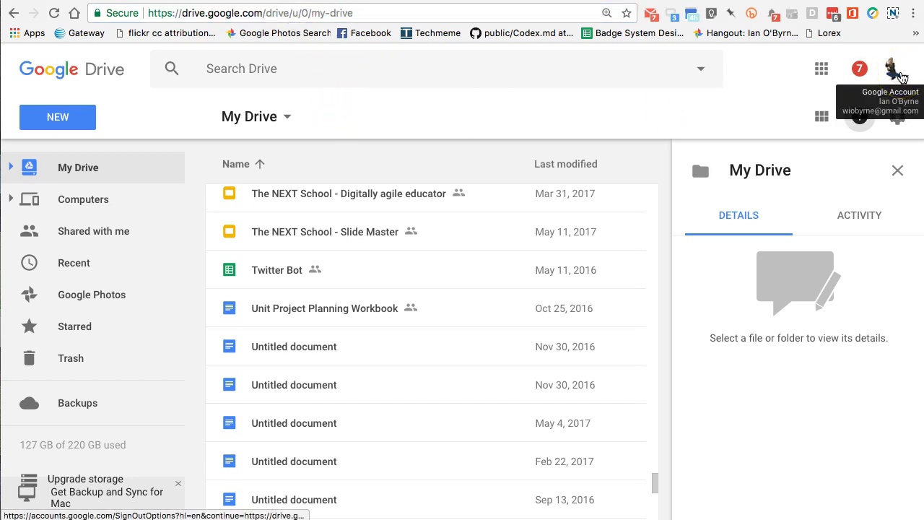
left_click(897, 70)
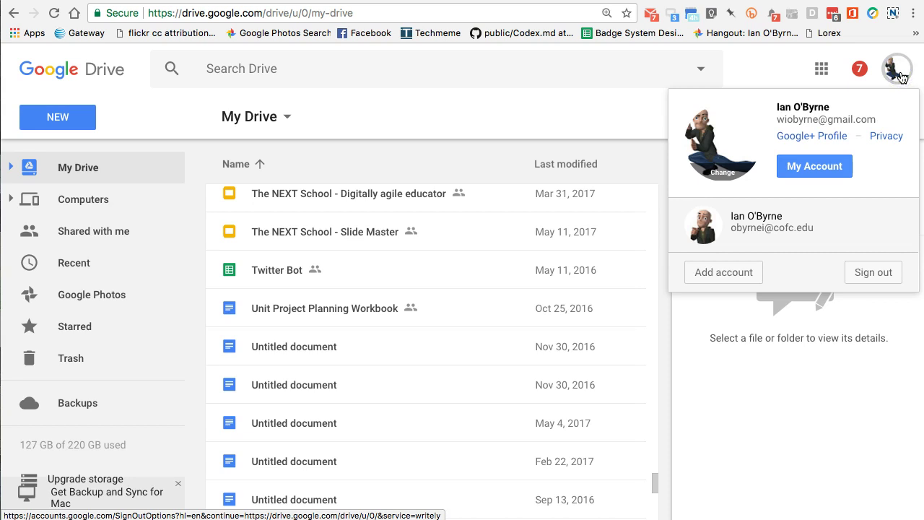
left_click(715, 117)
left_click(608, 121)
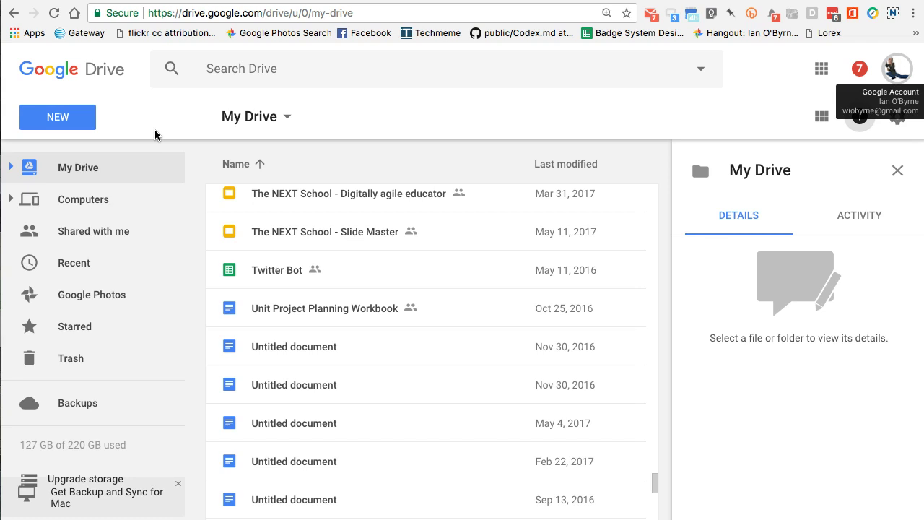
left_click(176, 131)
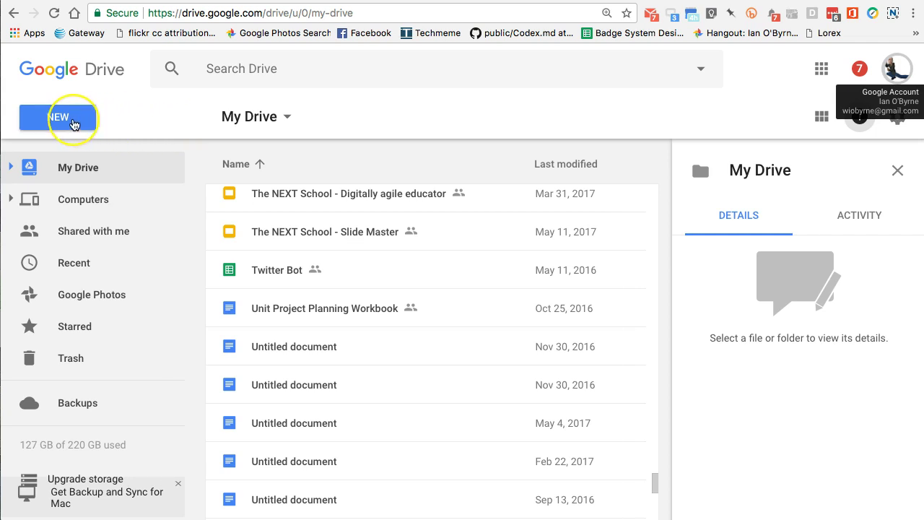
left_click(73, 124)
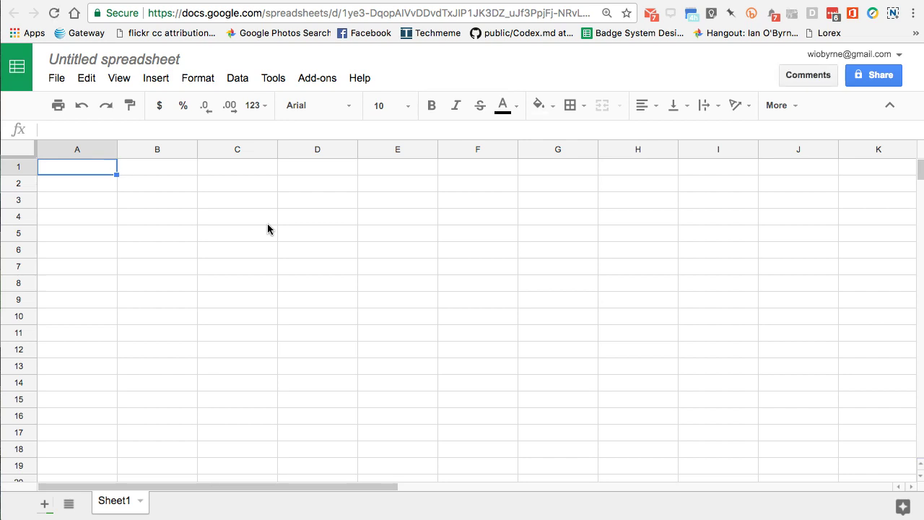
- Rename the untitled spreadsheet to 'Test Spreadsheet'
left_click(98, 60)
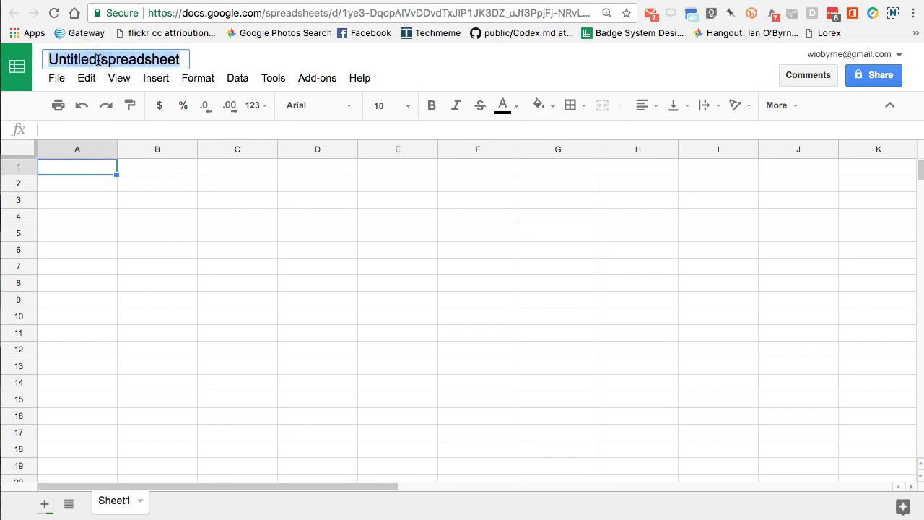
type("Tes")
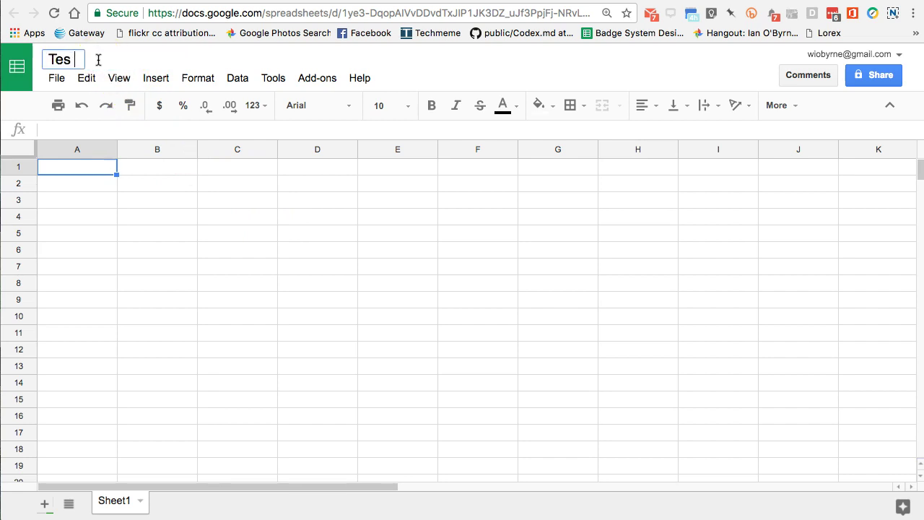
type("t Sprea")
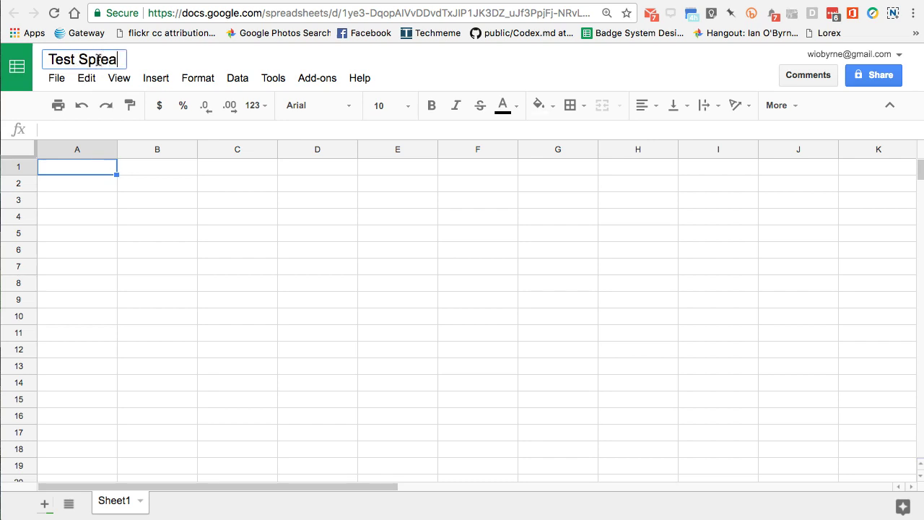
type("dsheet")
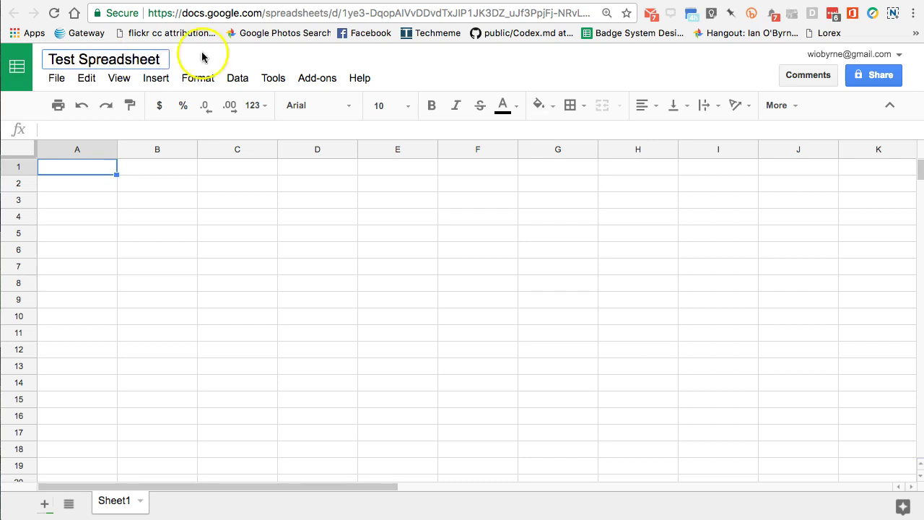
left_click(429, 55)
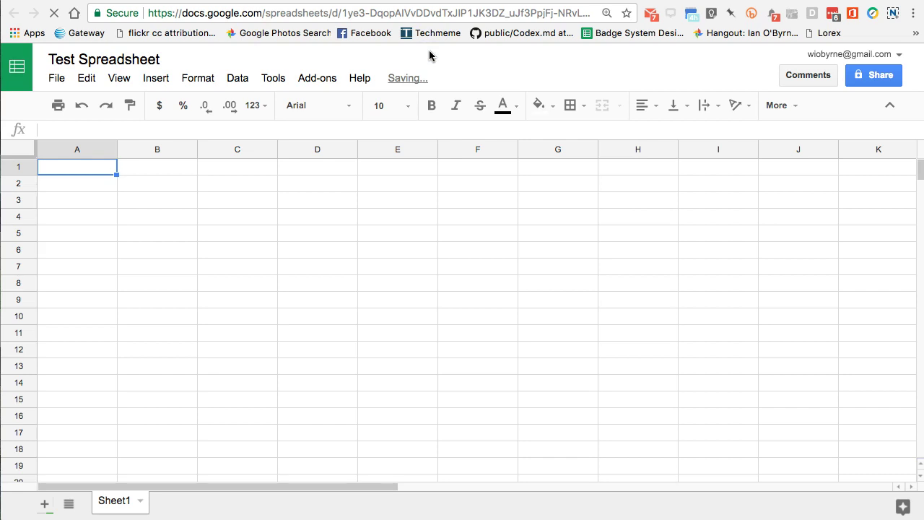
mouse_move(423, 78)
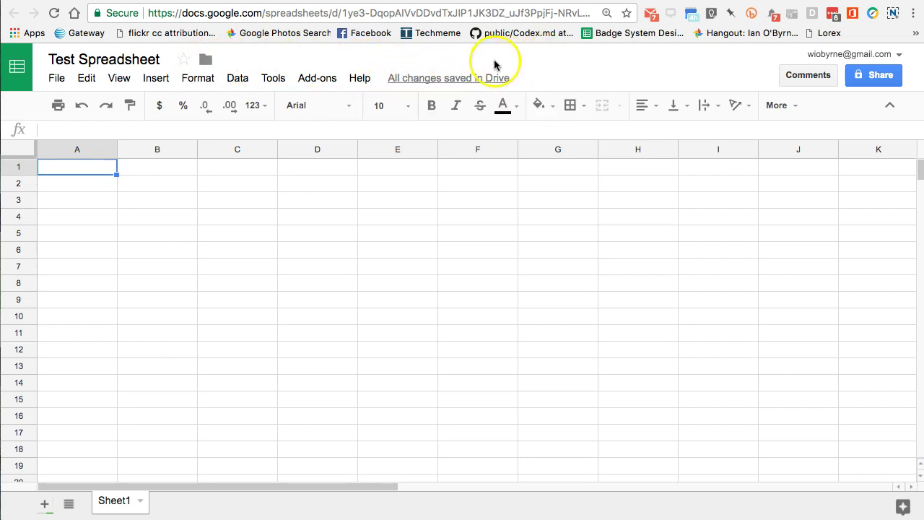
left_click(54, 80)
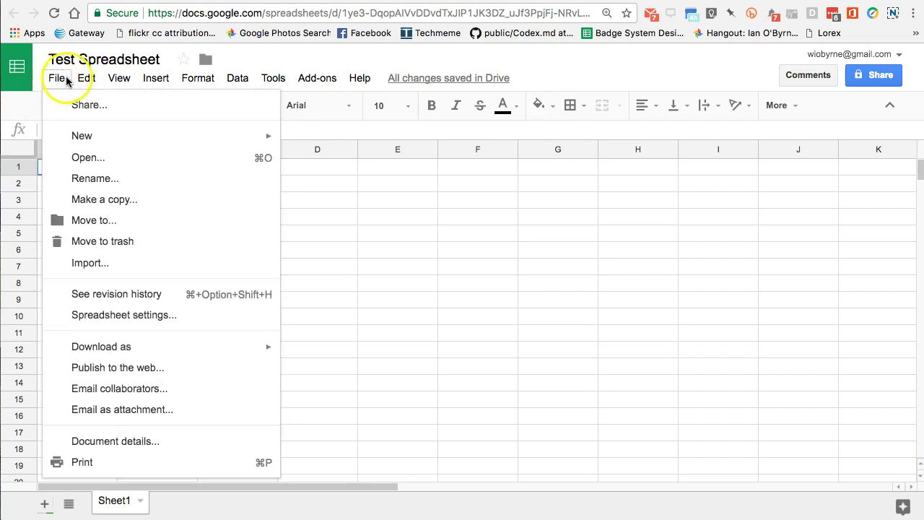
mouse_move(158, 79)
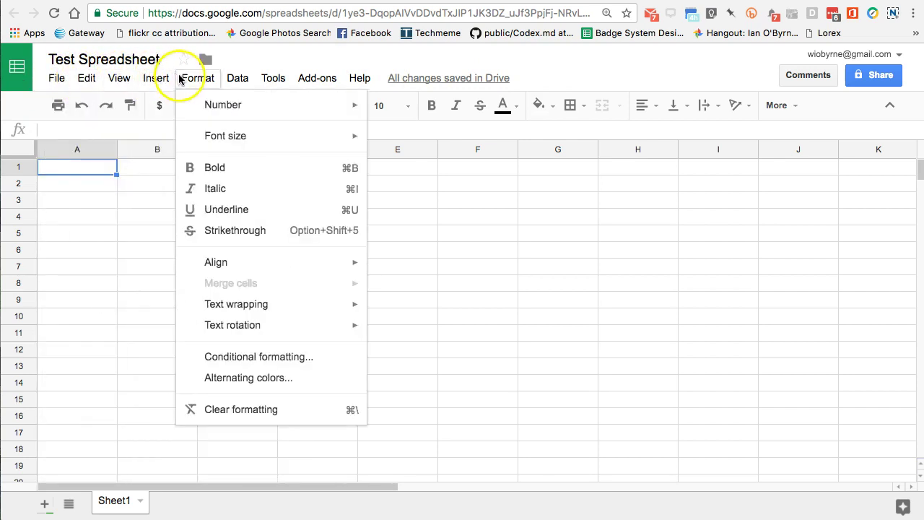
left_click(226, 78)
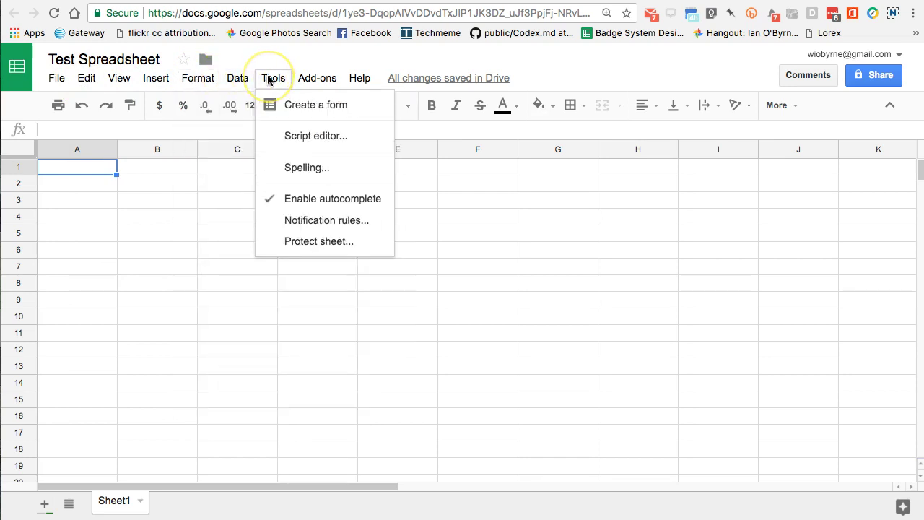
left_click(185, 81)
left_click(162, 79)
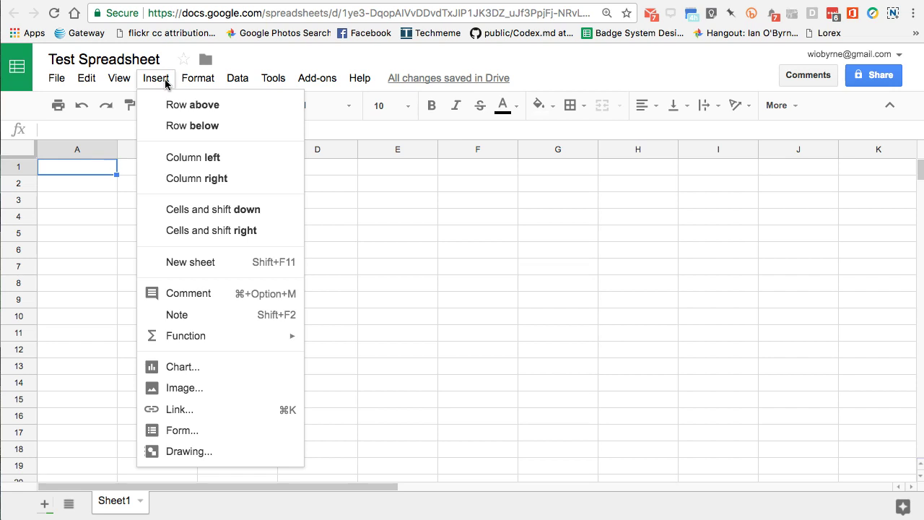
left_click(311, 79)
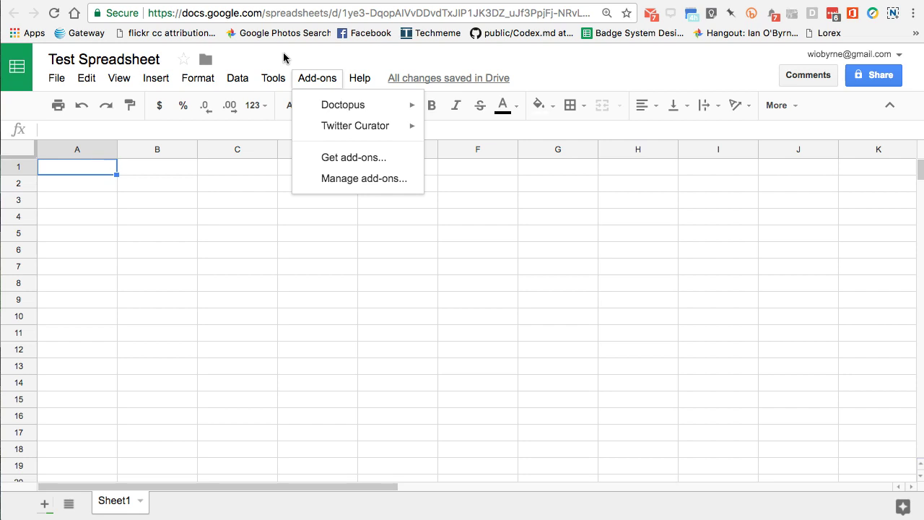
left_click(284, 53)
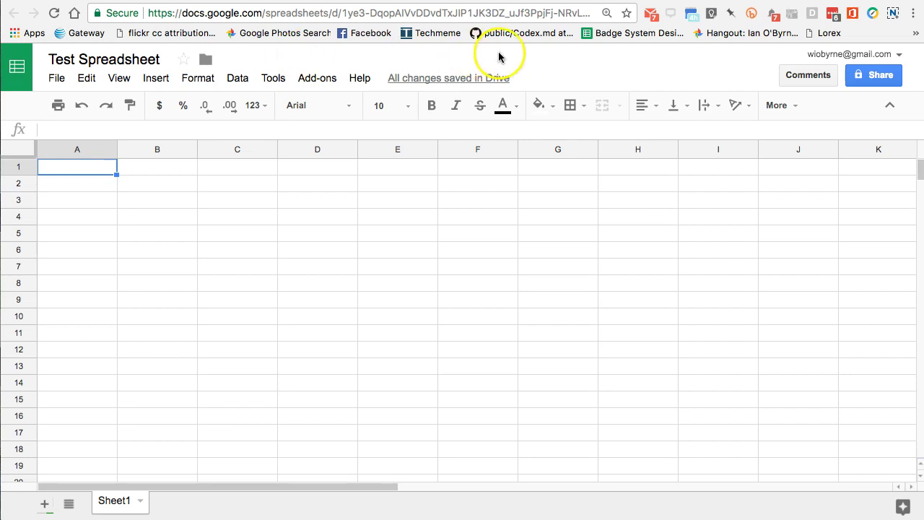
left_click(57, 78)
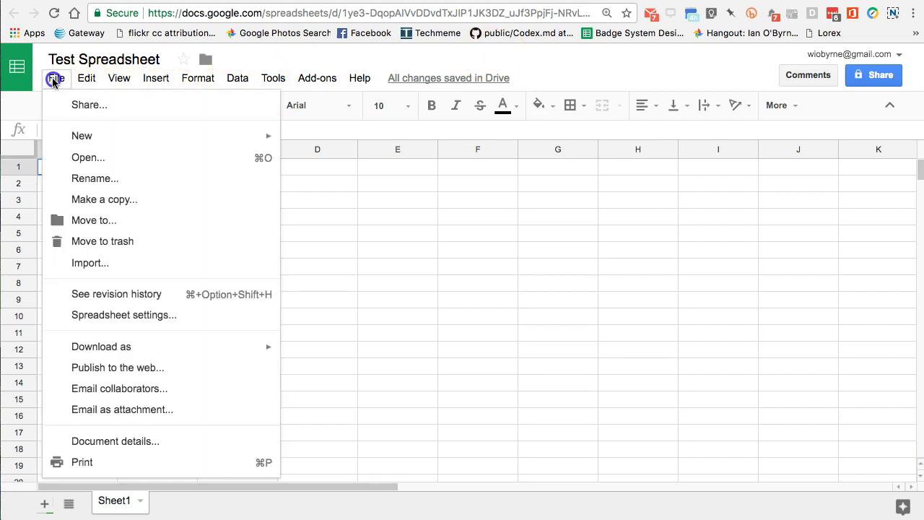
mouse_move(73, 80)
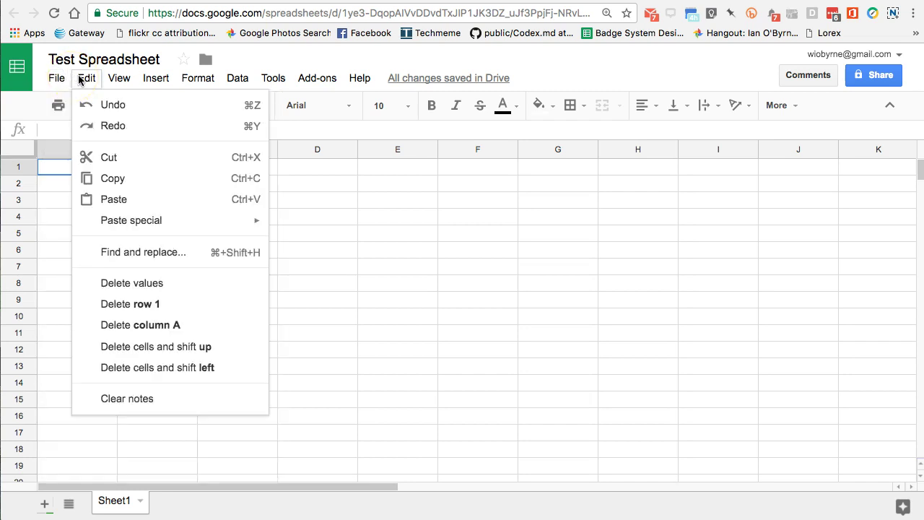
mouse_move(116, 78)
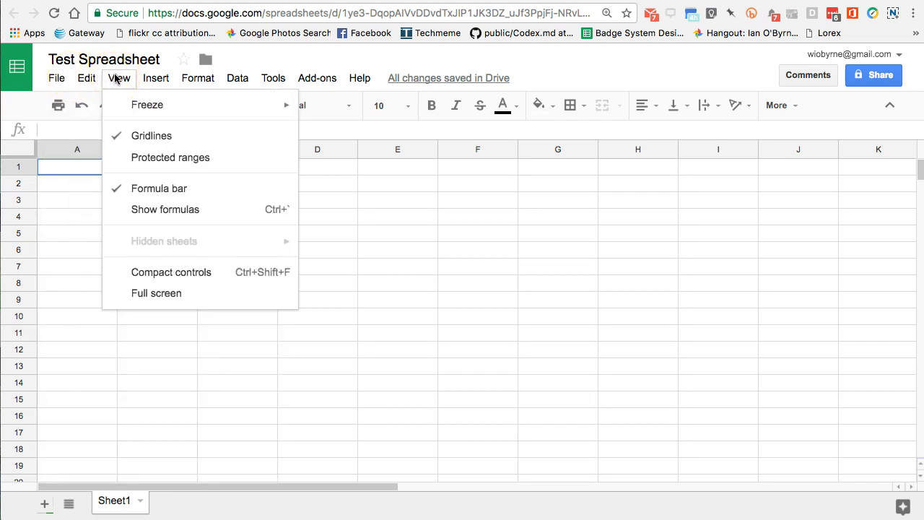
left_click(154, 78)
left_click(179, 78)
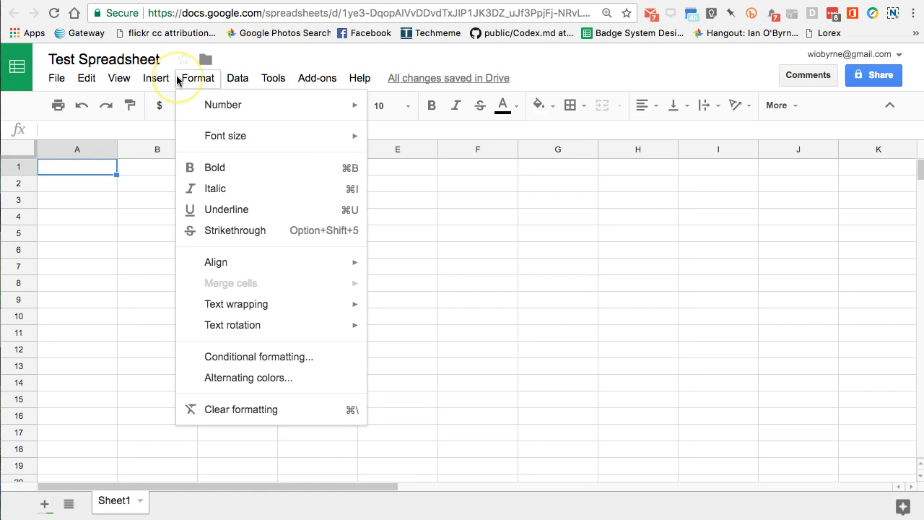
left_click(236, 78)
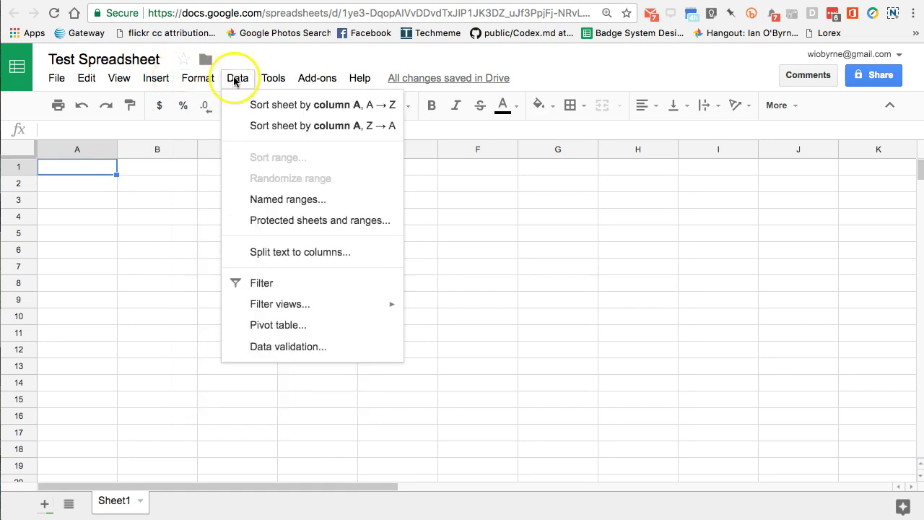
left_click(273, 78)
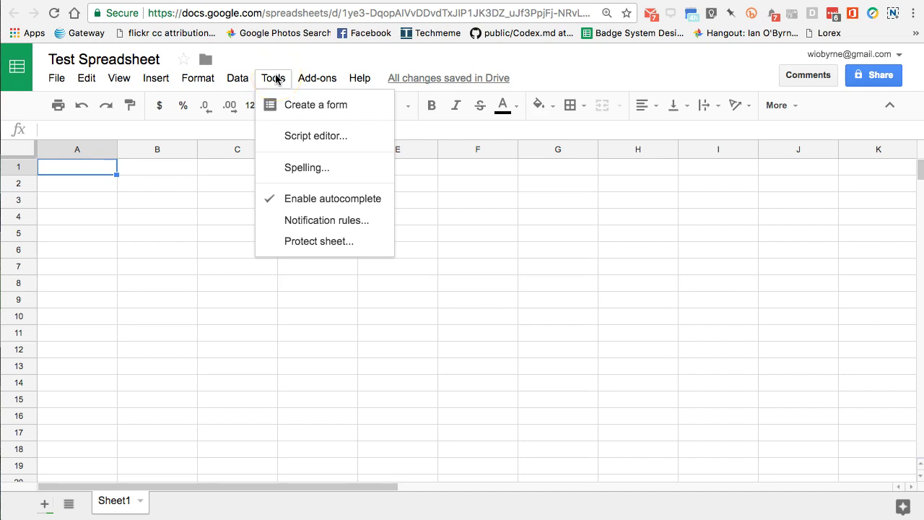
left_click(573, 64)
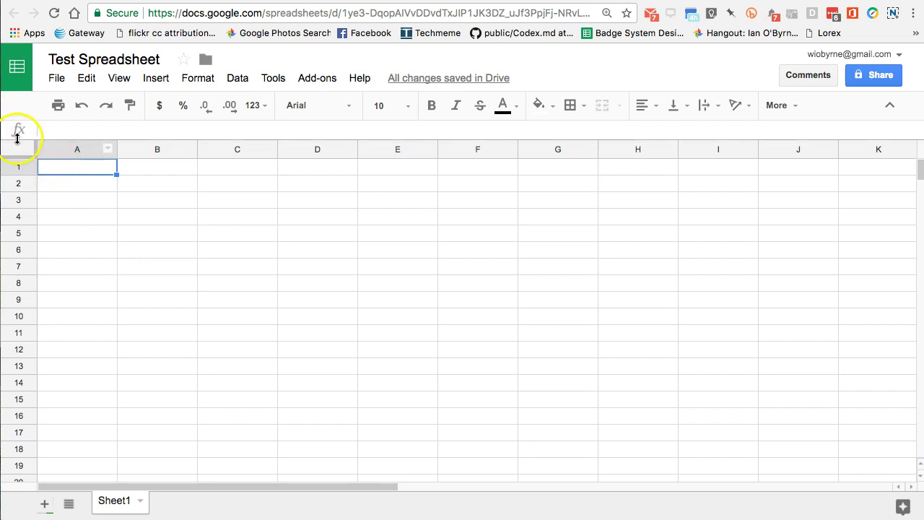
left_click(54, 184)
left_click(52, 198)
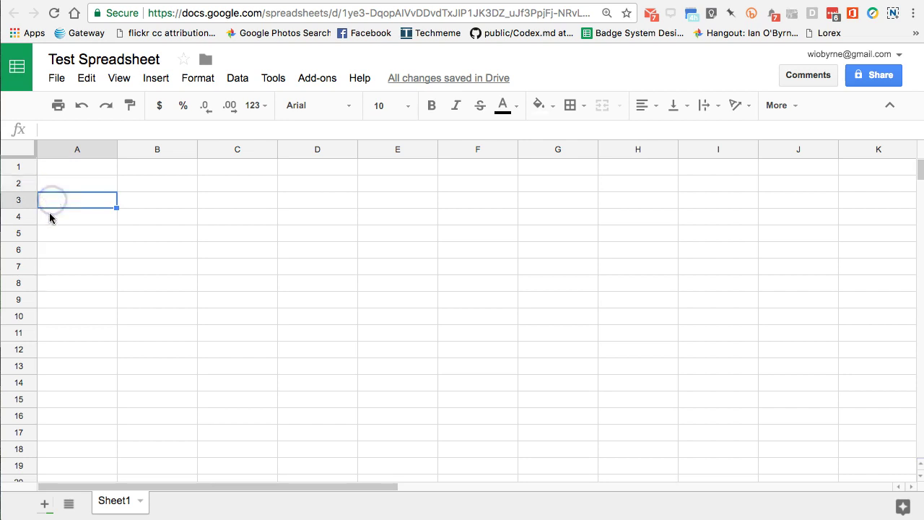
left_click(50, 217)
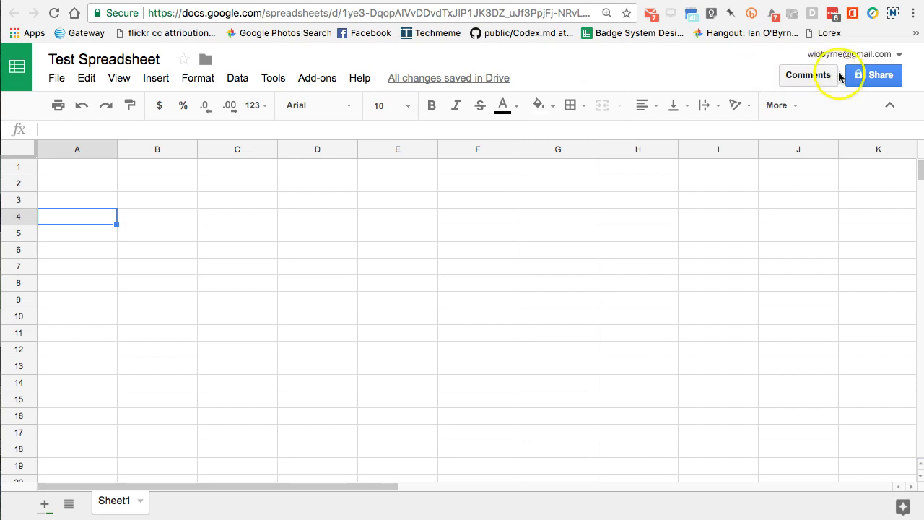
- Open Test Spreadsheet's advanced sharing settings and focus the Invite people field
left_click(867, 75)
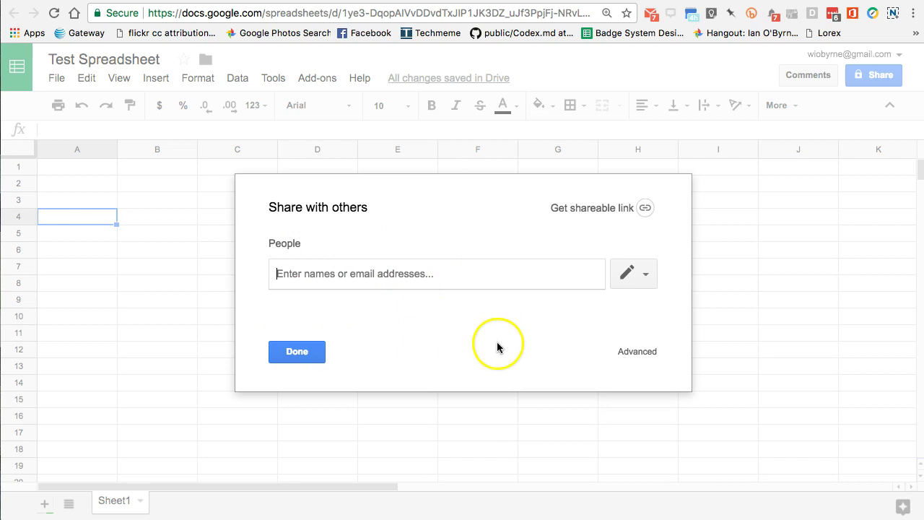
left_click(621, 351)
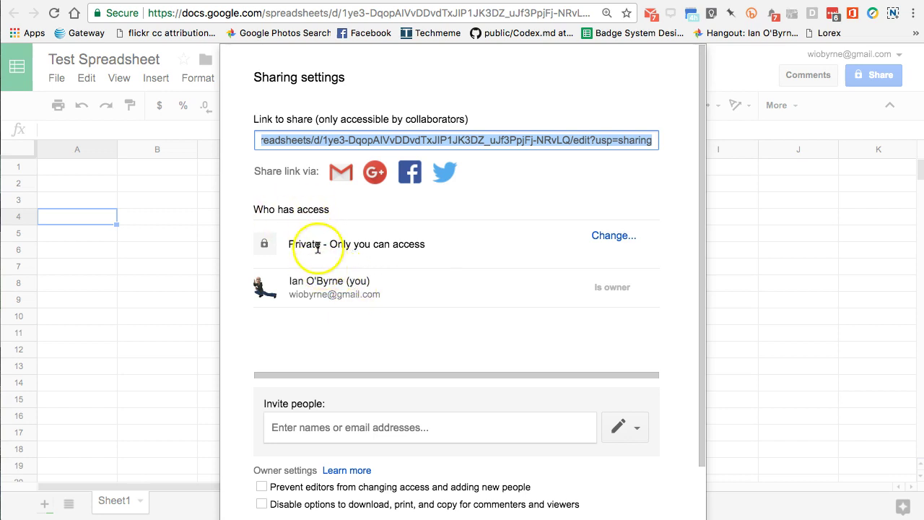
left_click(344, 427)
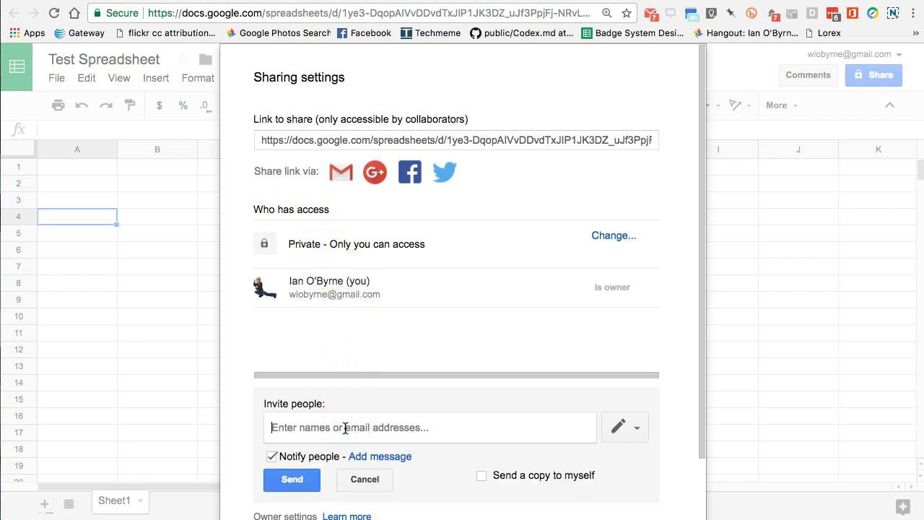
- Add the suggested contact as an invitee with Can edit permission
type("greg")
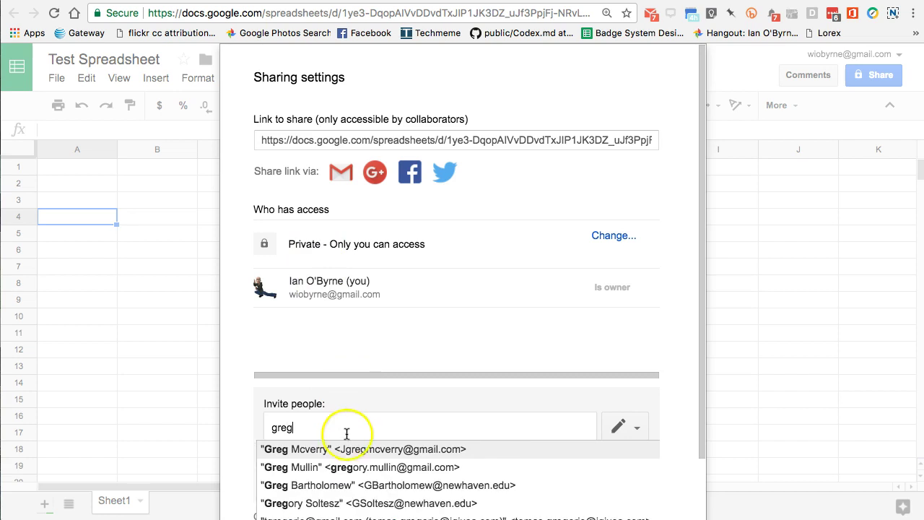
left_click(351, 444)
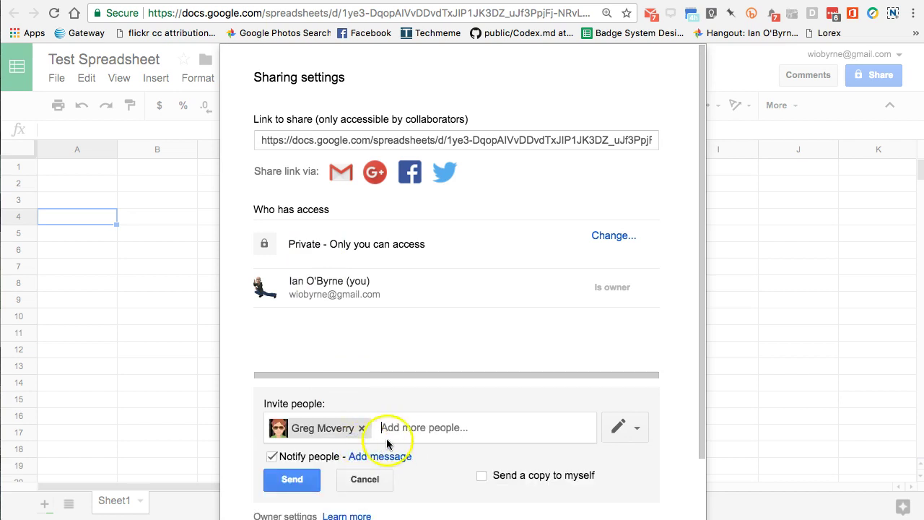
scroll(403, 442, "down", 2)
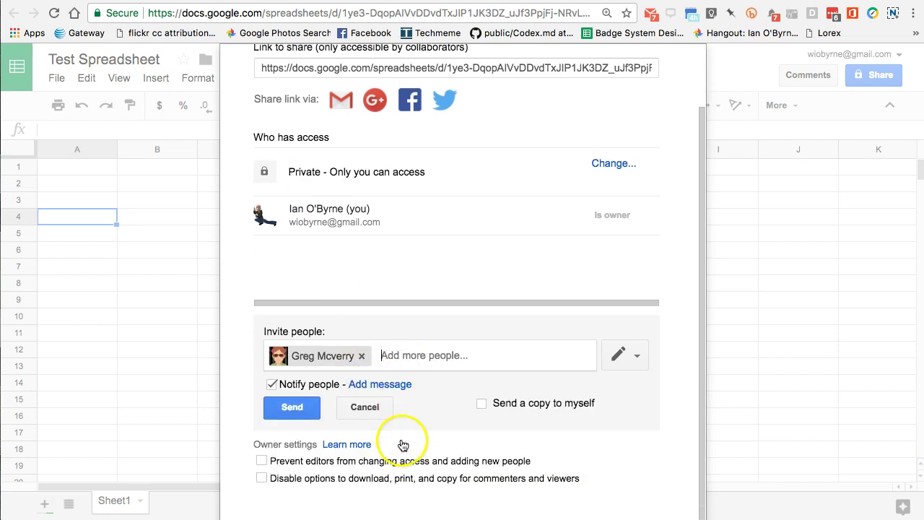
left_click(622, 357)
left_click(636, 386)
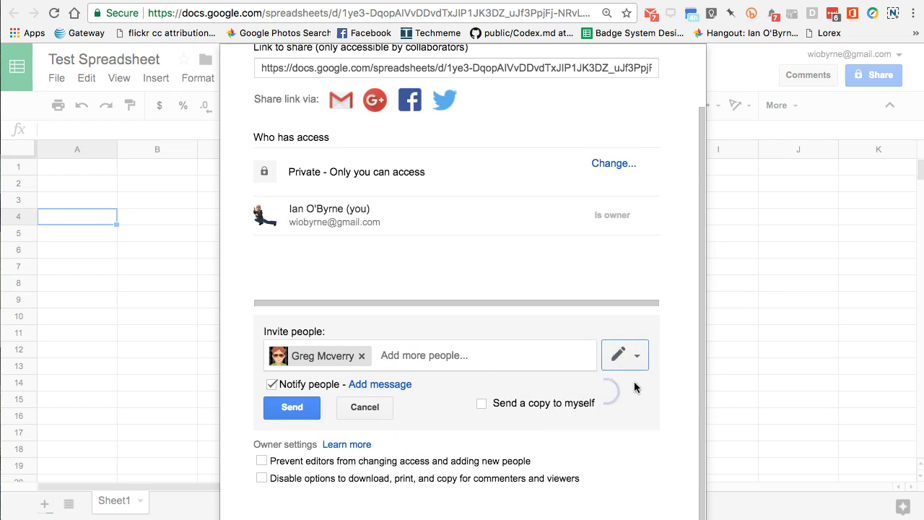
- Attach the note 'Hey, let's use this for data.' with the sender's sign-off, and send the invitation
left_click(383, 384)
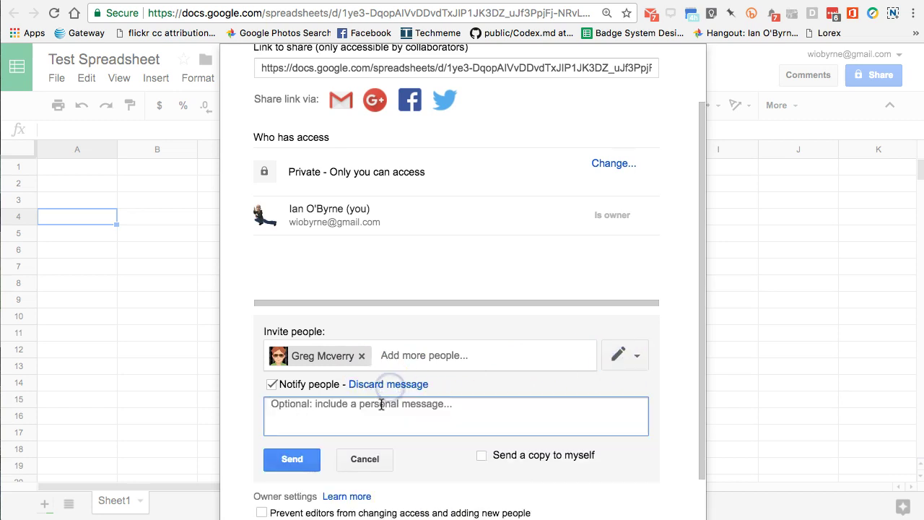
type("Hey")
key("BackSpace")
key("BackSpace")
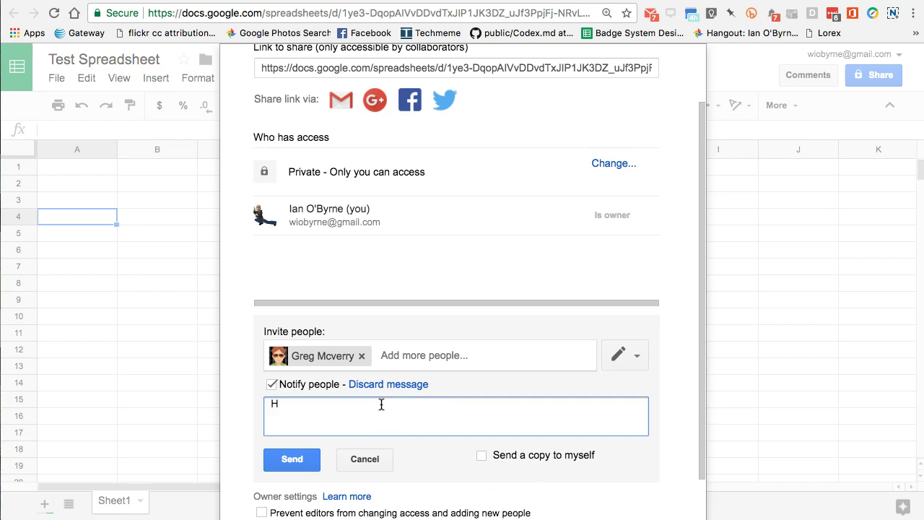
type("ey, let")
key("Return")
type("'s")
key("BackSpace")
key("BackSpace")
key("BackSpace")
type("'s use this for data.")
key("Return")
key("Return")
type("- ian")
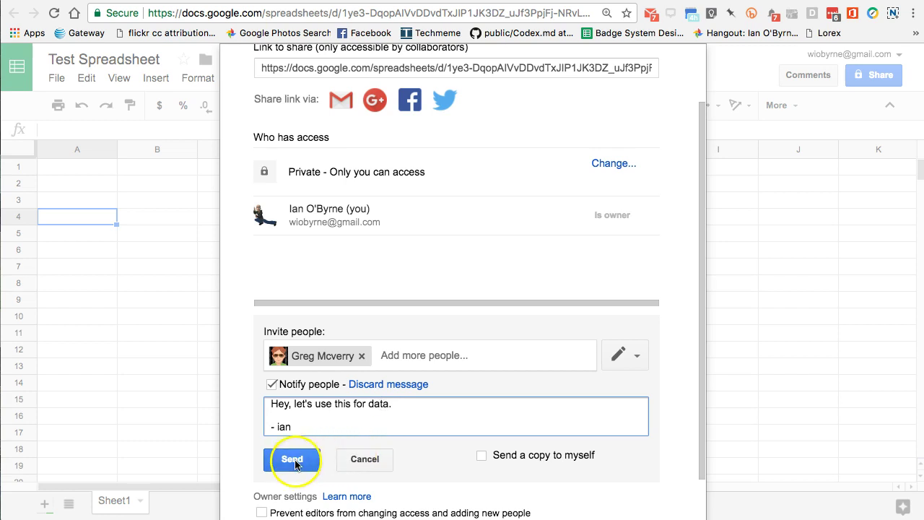
left_click(347, 462)
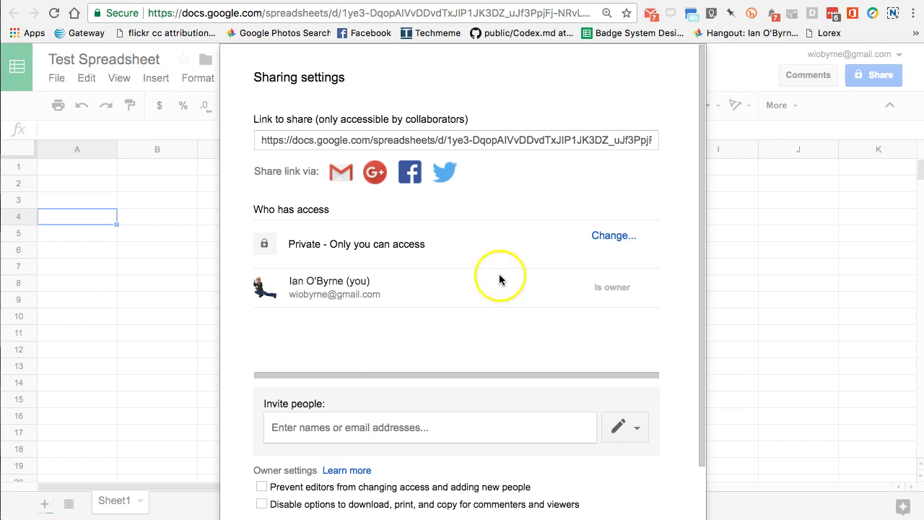
- Preview the 'Anyone with the link' and 'Public on the web' access levels, then cancel and close sharing
left_click(613, 235)
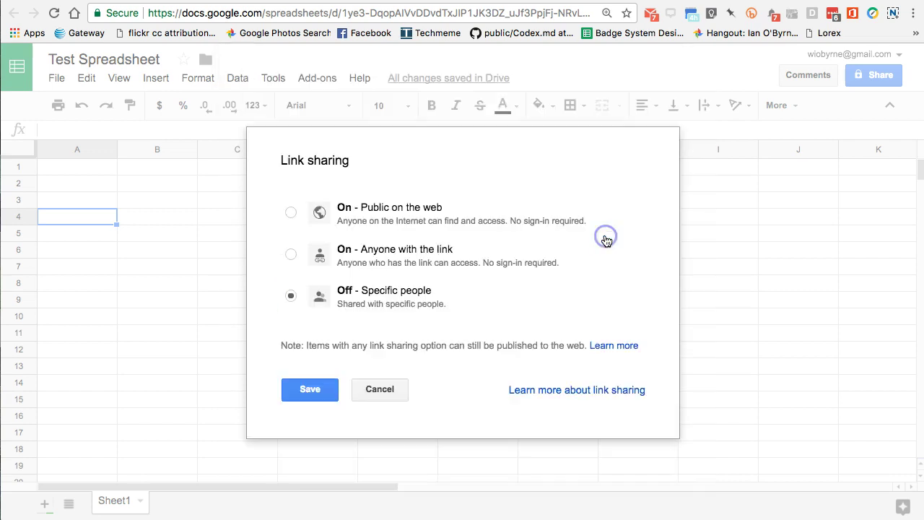
left_click(406, 260)
left_click(495, 352)
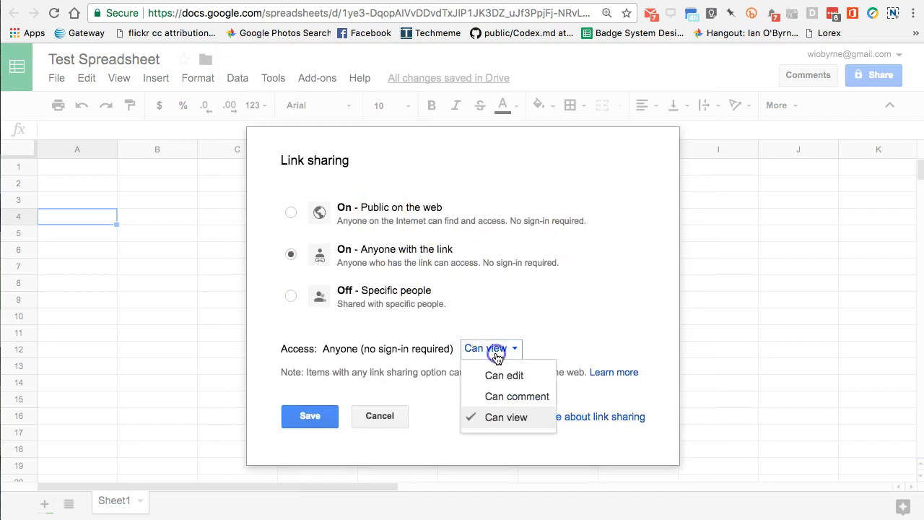
left_click(368, 213)
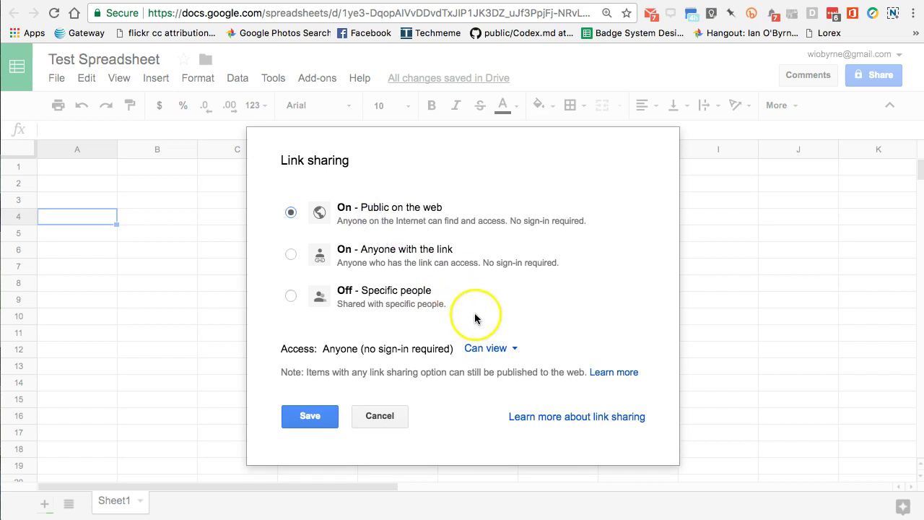
left_click(484, 348)
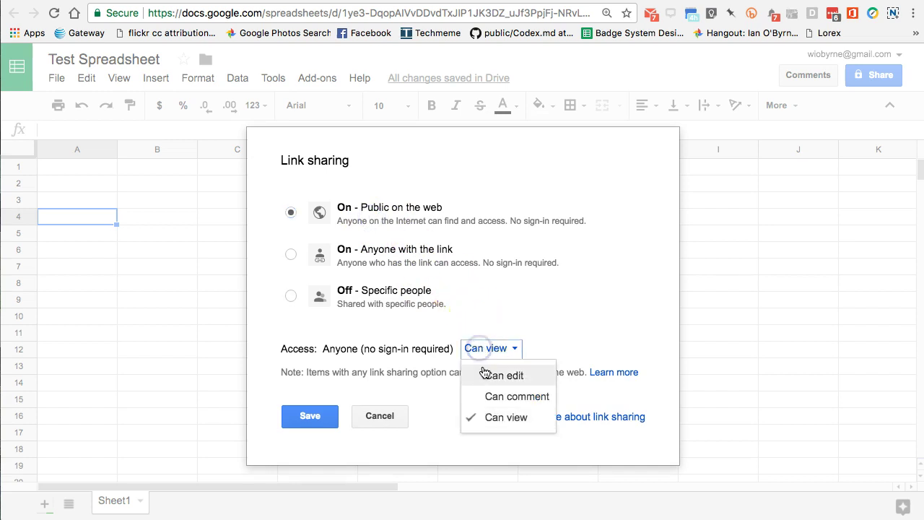
left_click(291, 288)
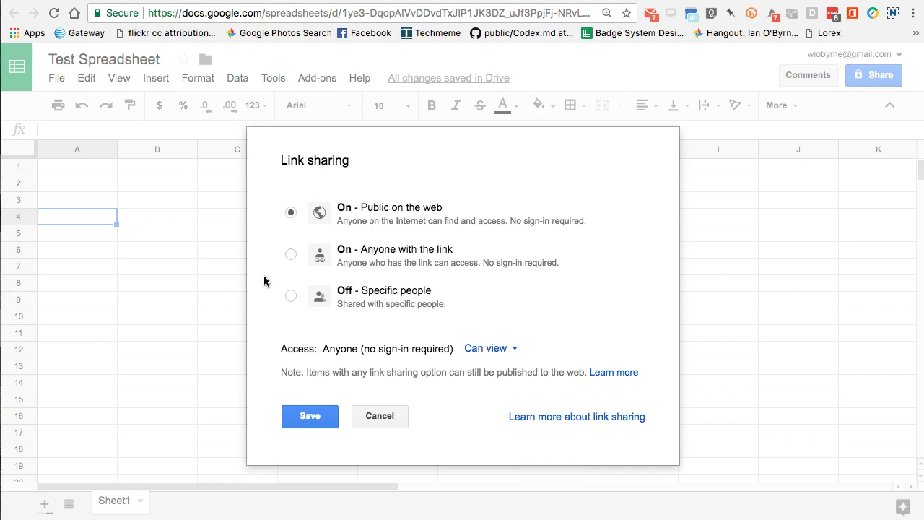
left_click(354, 416)
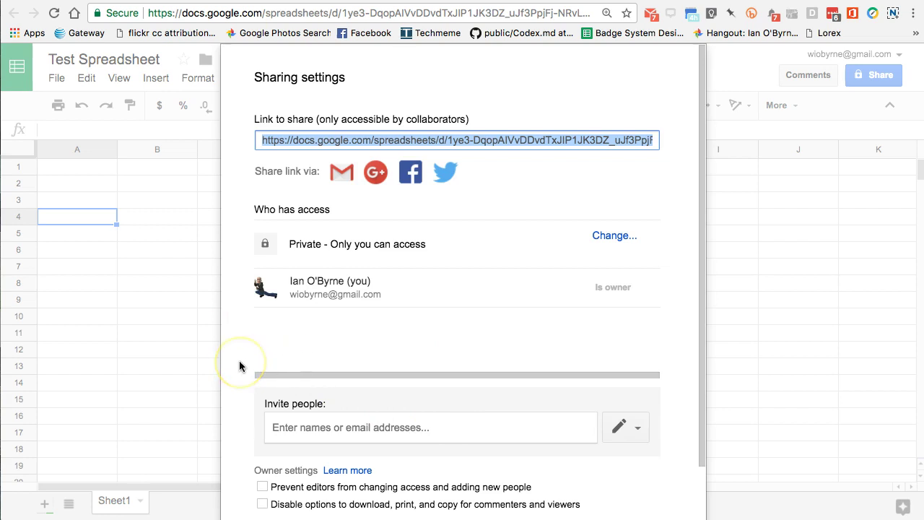
scroll(239, 361, "down", 1)
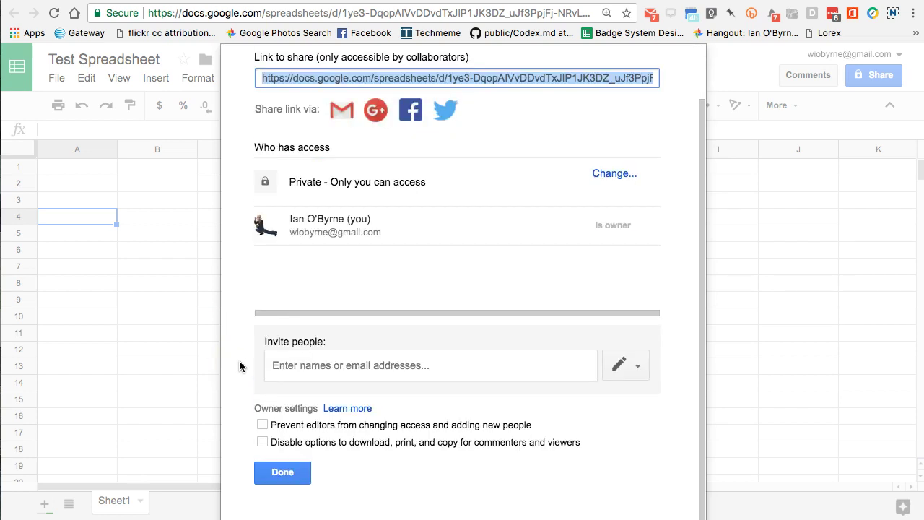
left_click(264, 473)
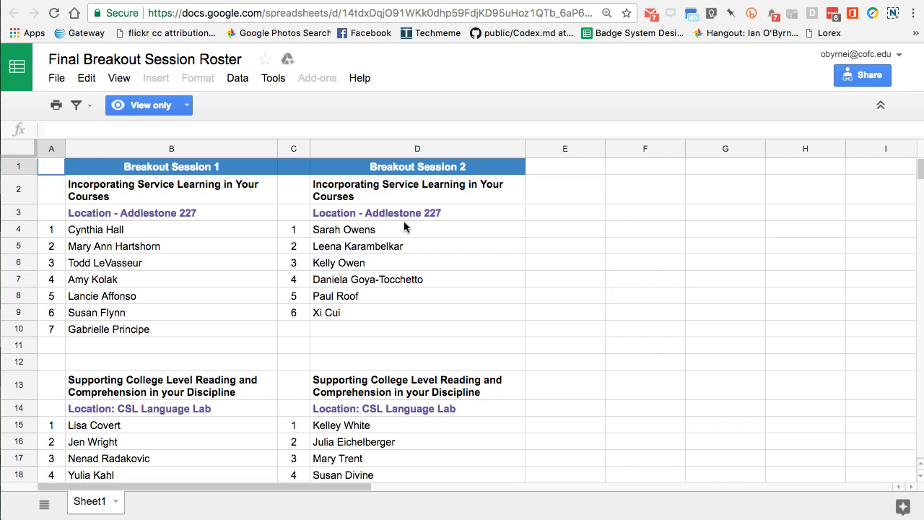
- Scroll through all breakout sessions in the roster and back up, then switch to the TEDU Travel workbook
scroll(455, 297, "down", 4)
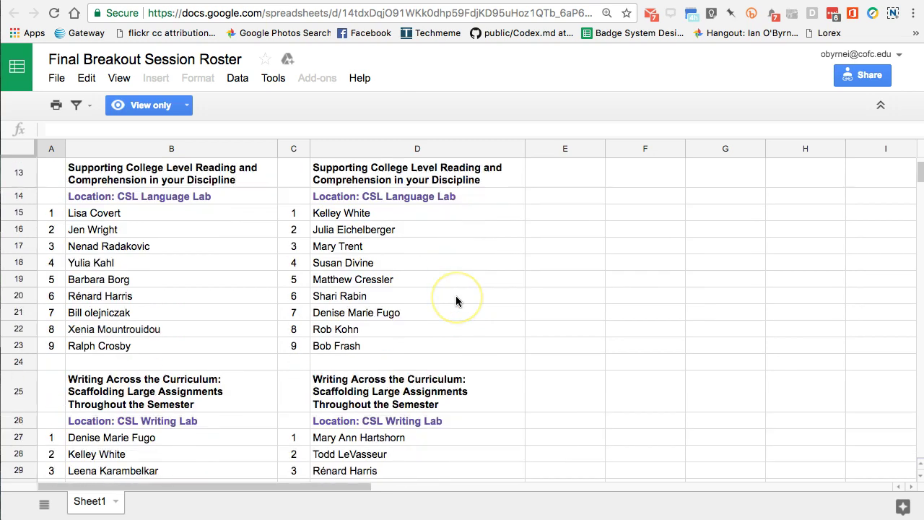
scroll(456, 302, "up", 4)
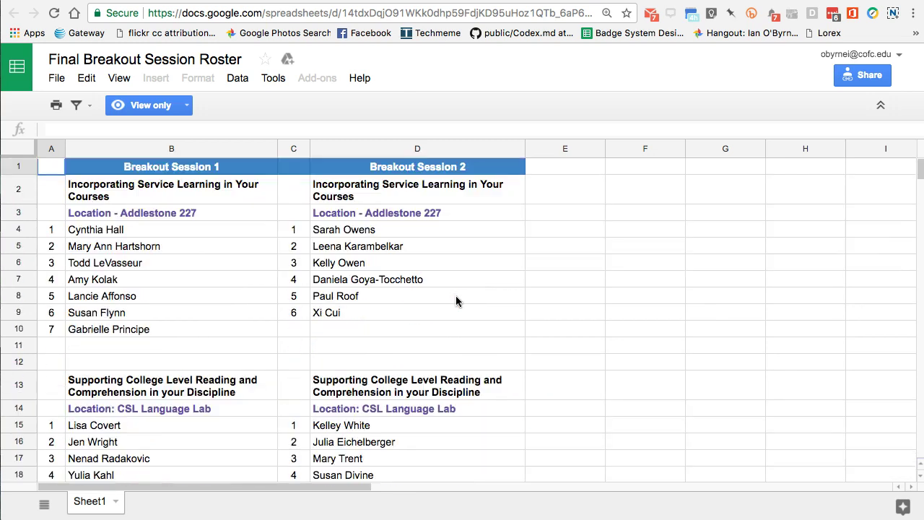
left_click(279, 233)
scroll(318, 170, "down", 7)
scroll(313, 173, "down", 2)
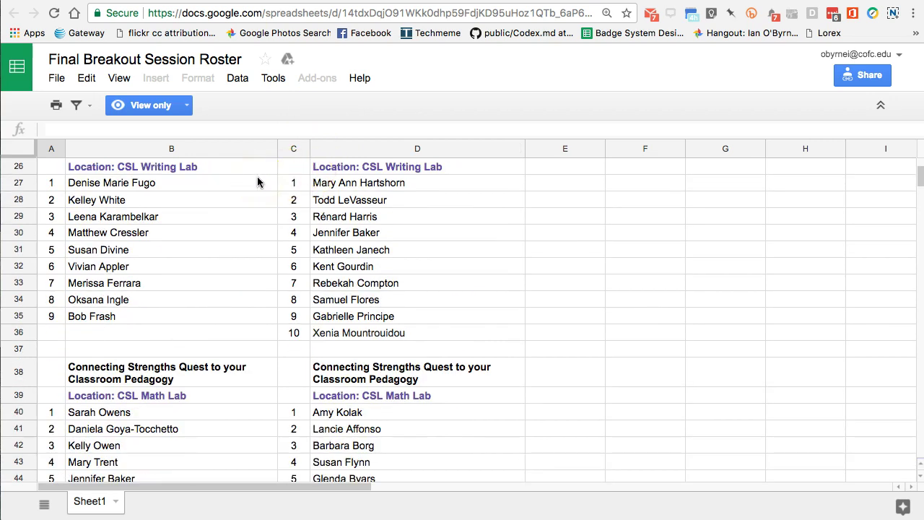
scroll(248, 199, "down", 6)
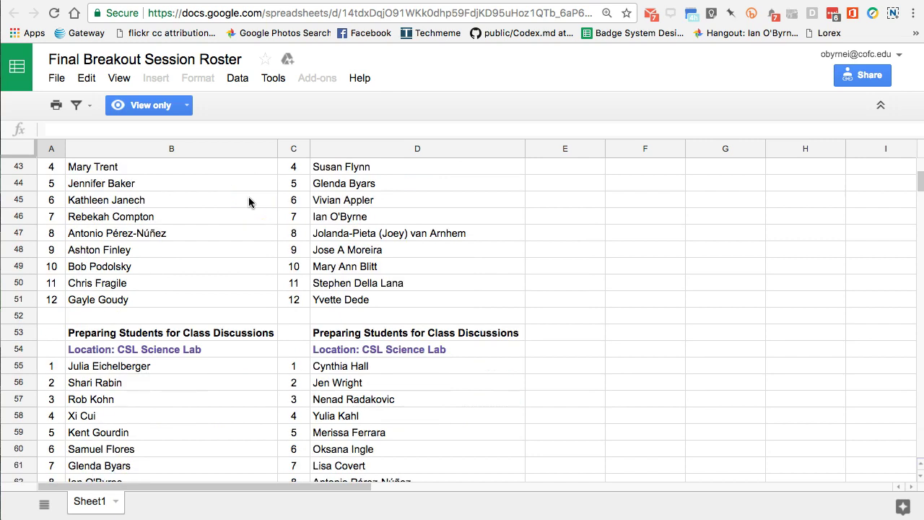
scroll(327, 217, "up", 3)
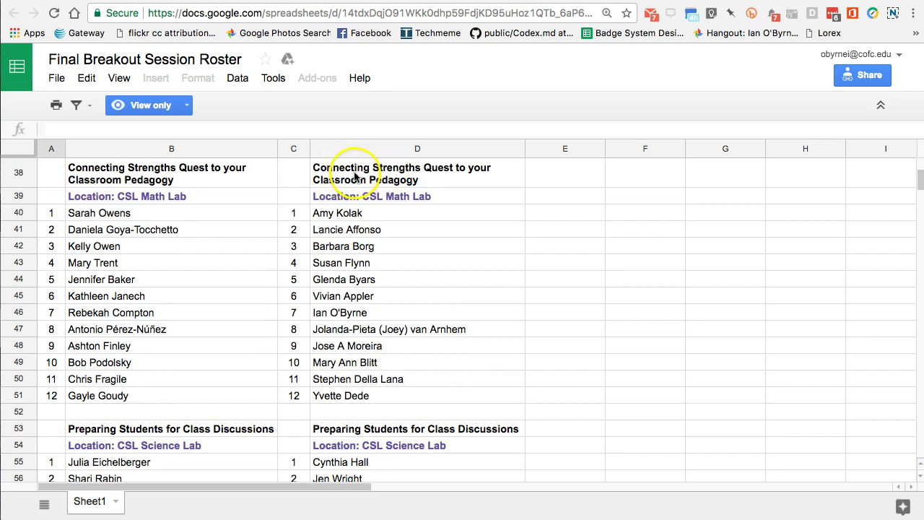
scroll(325, 272, "up", 1)
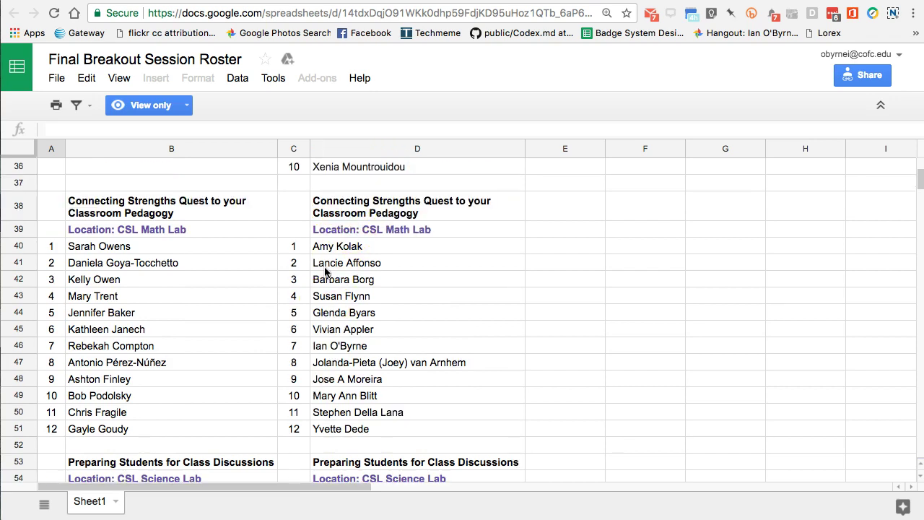
scroll(325, 272, "up", 1)
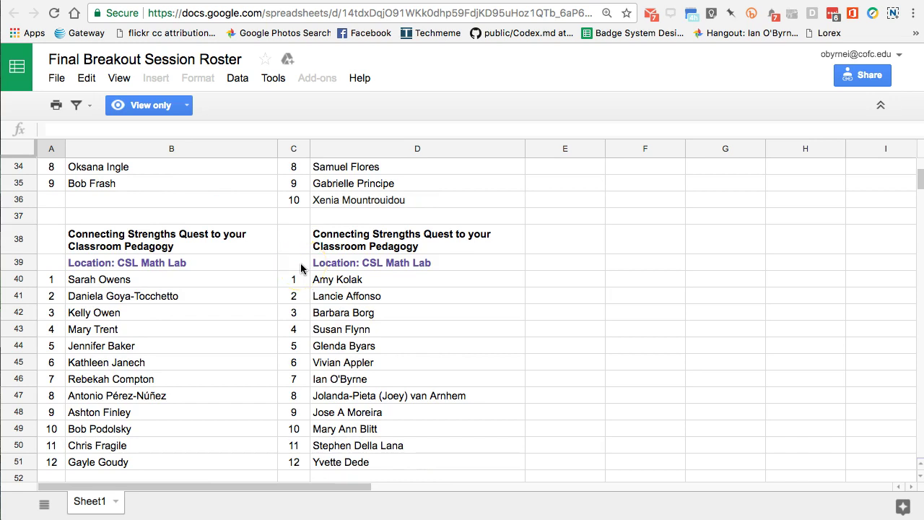
scroll(301, 268, "up", 15)
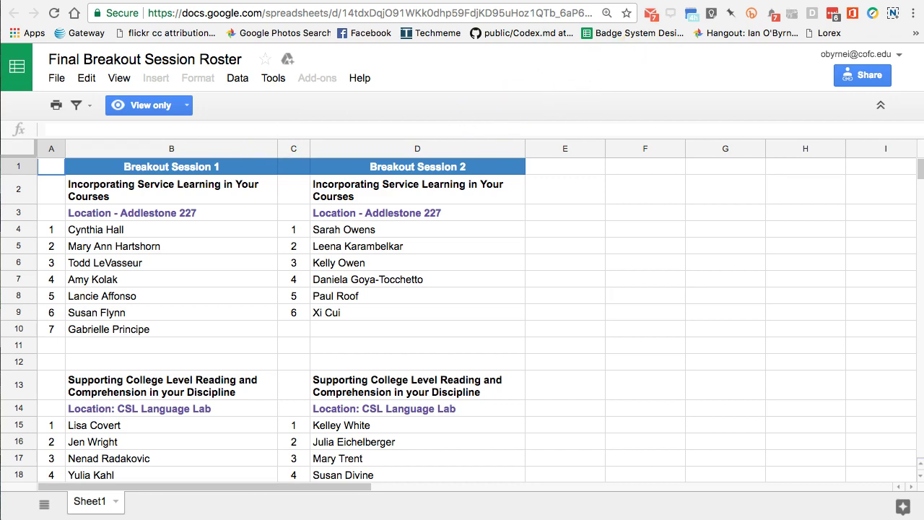
key("ctrl+Tab")
- Scroll the workbook's sheet tabs right to bring the later personal sheets into view
scroll(407, 270, "up", 5)
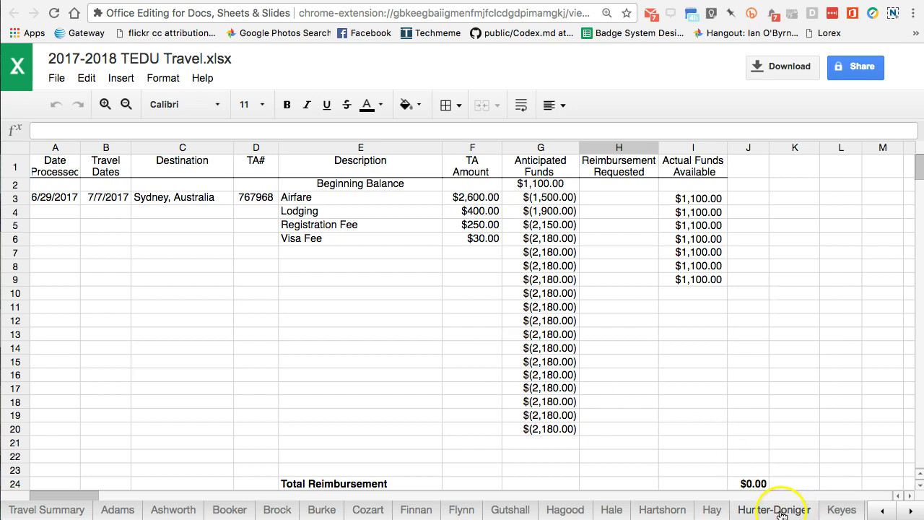
left_click(904, 511)
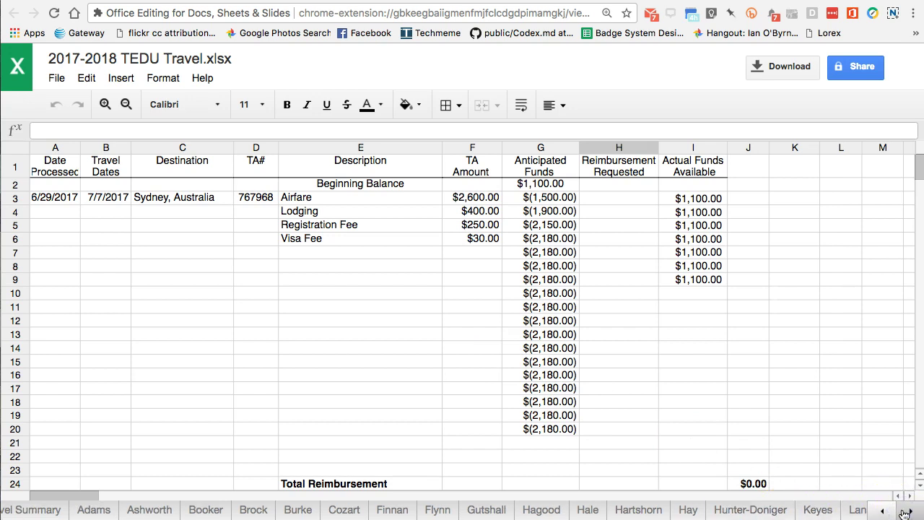
left_click(903, 512)
left_click(907, 512)
left_click(908, 512)
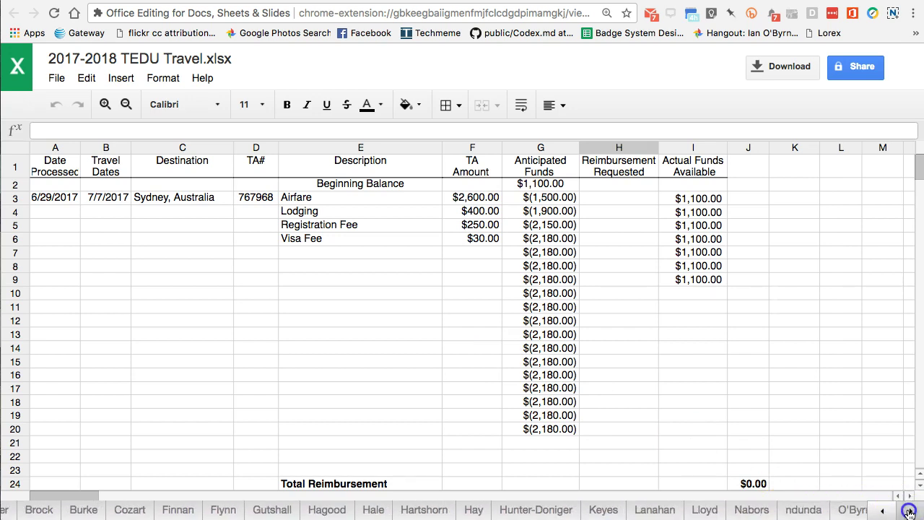
left_click(909, 512)
- Open the presenter's travel sheet showing the $1,100.00 balance and $29.16 reimbursement requested
left_click(811, 509)
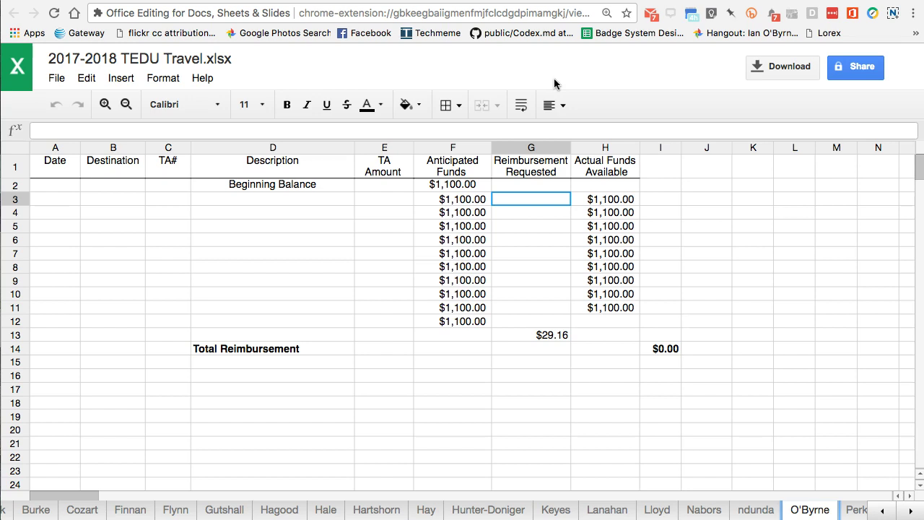
- Close the travel workbook tab to get back to the My Drive file listing
left_click(466, 74)
key("ctrl+w")
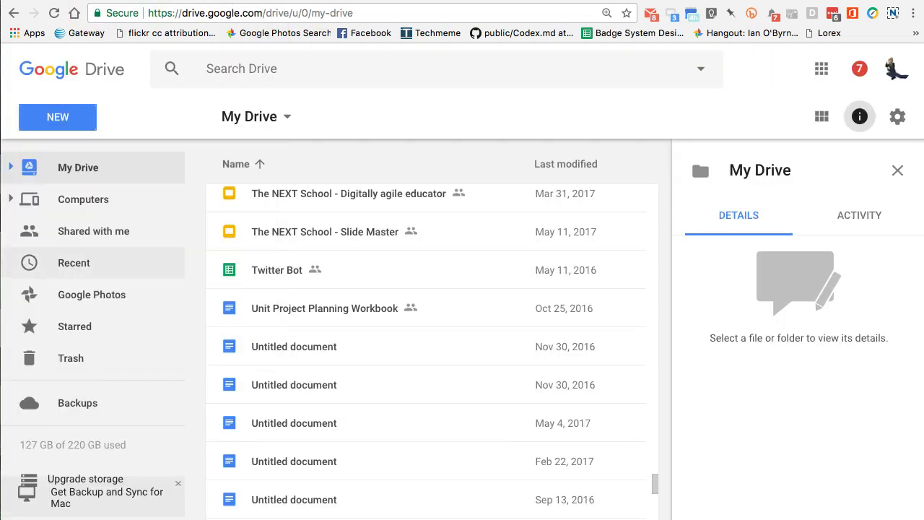